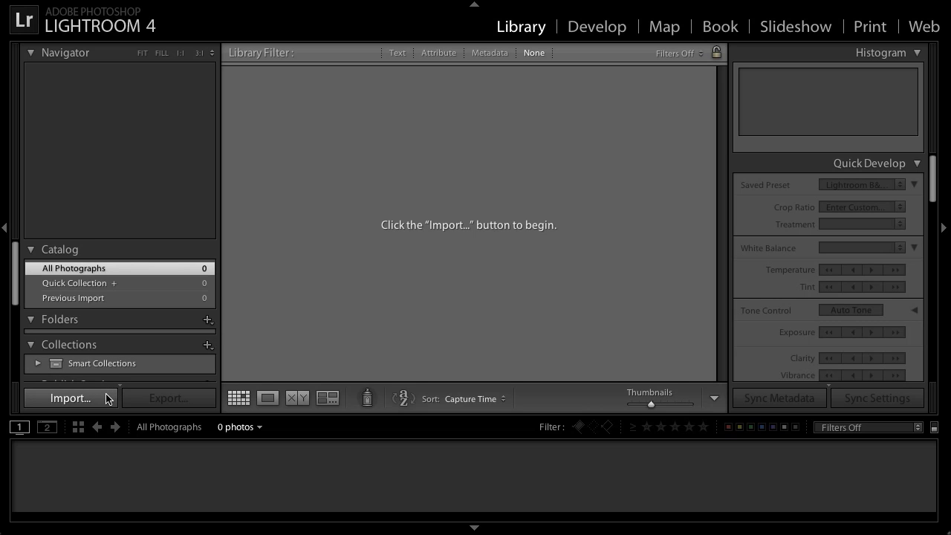
Start a photo import from the EOS_DIGITAL card and render Standard previews.
click(71, 398)
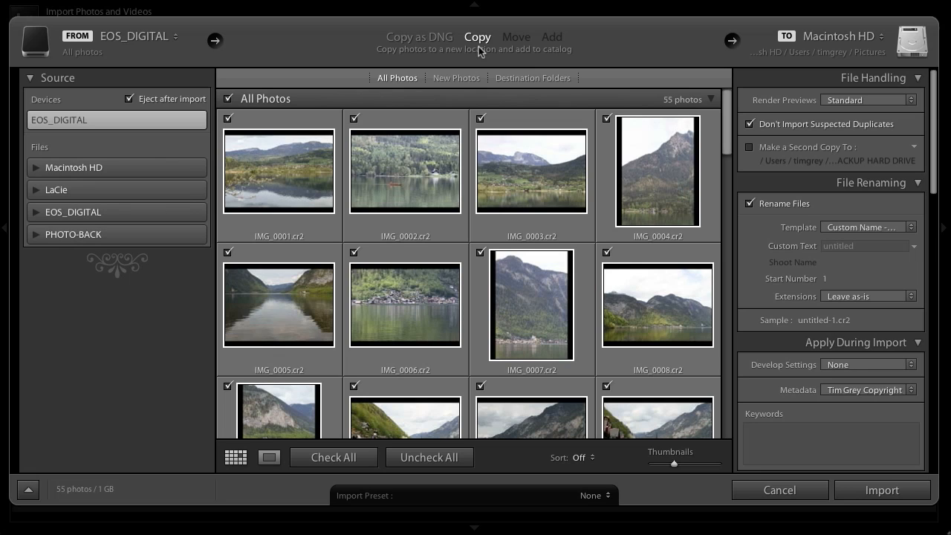
drag(722, 117, 719, 324)
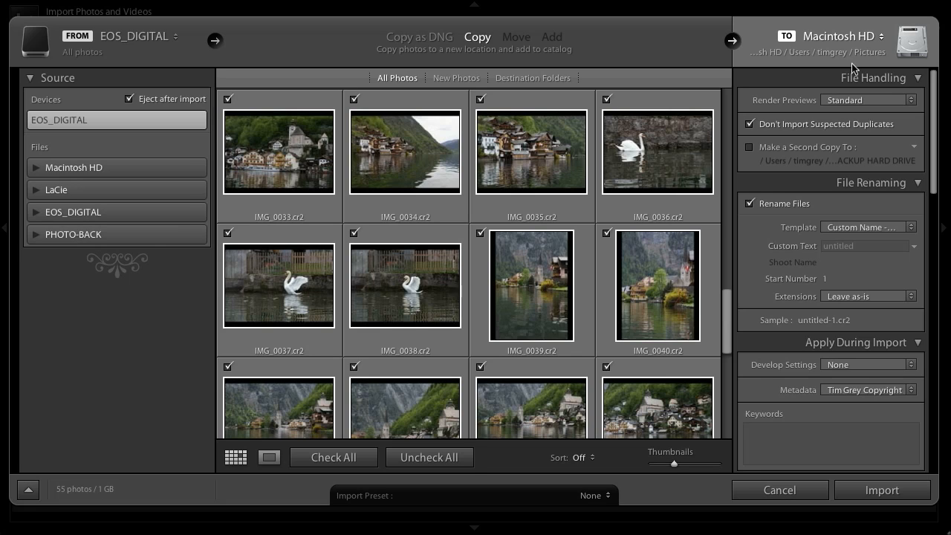
click(904, 105)
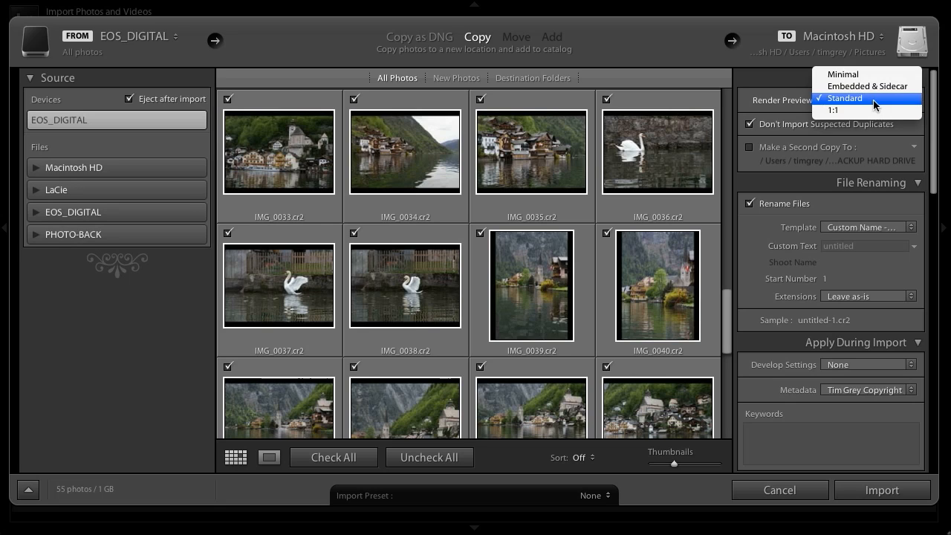
click(874, 105)
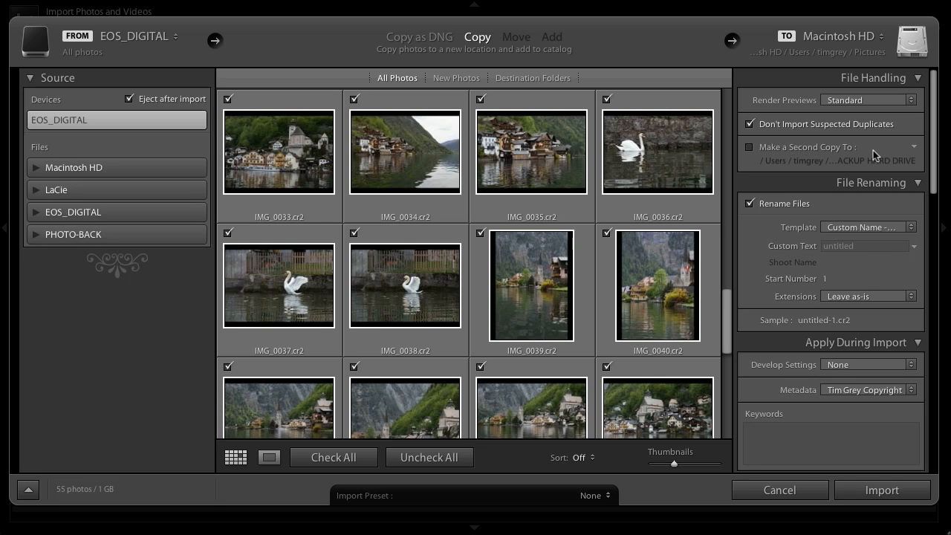
Enable making a second copy of the imported photos and set its destination to the PHOTO-BACK drive.
click(749, 149)
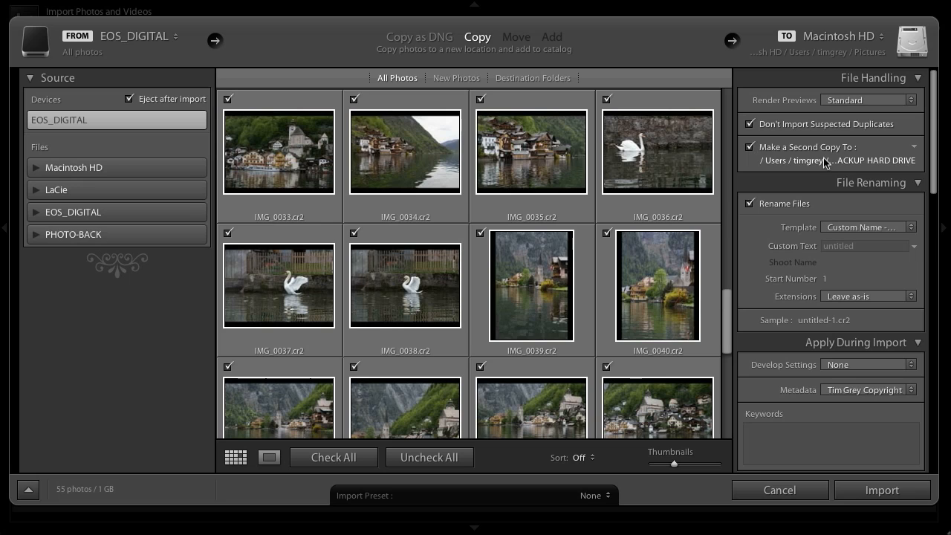
click(858, 161)
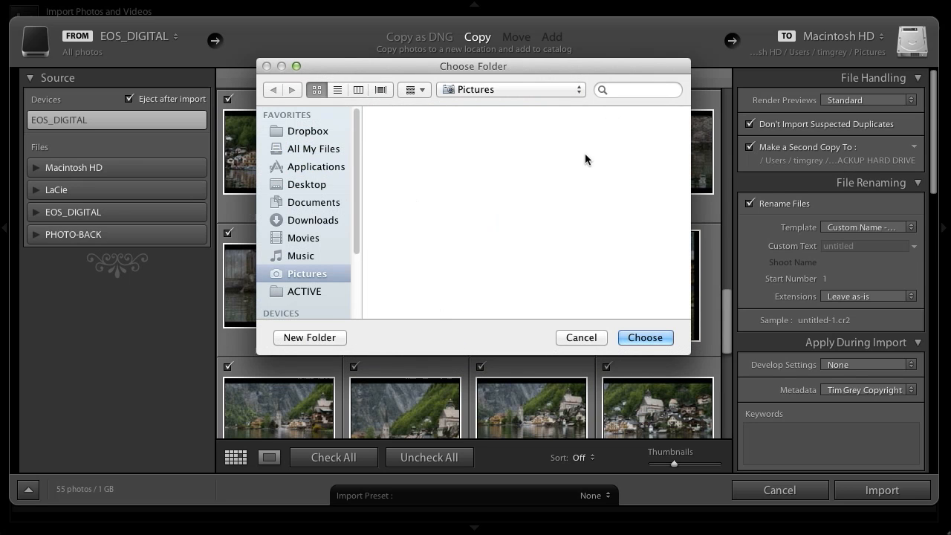
scroll(314, 202, down, 3)
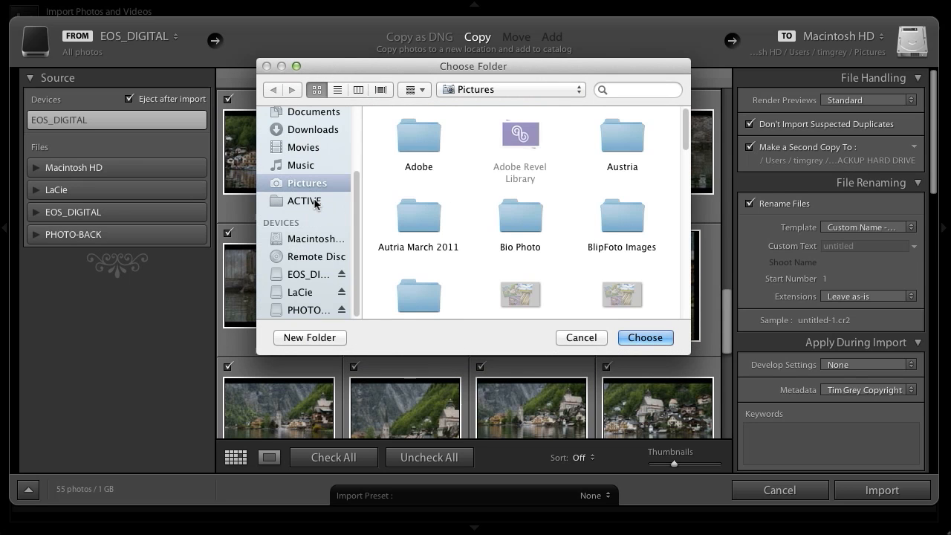
click(308, 309)
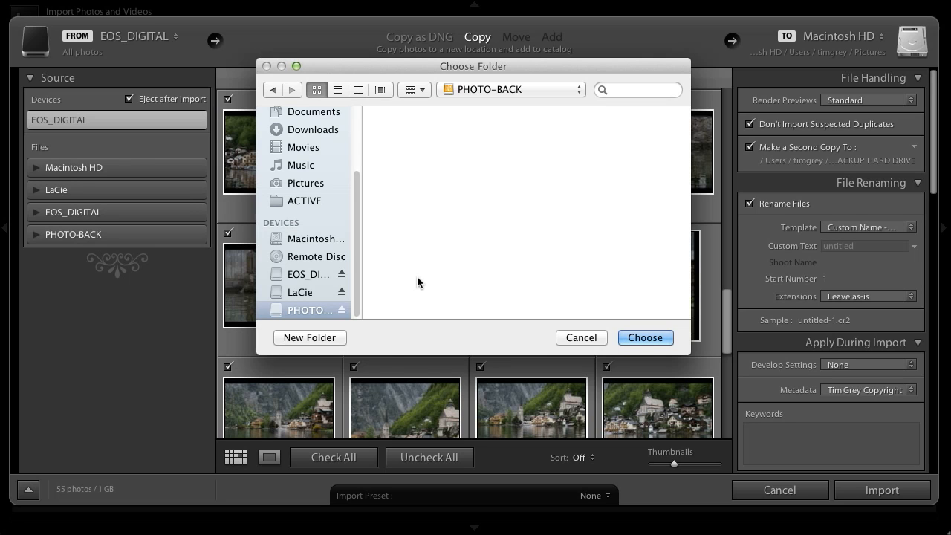
click(637, 339)
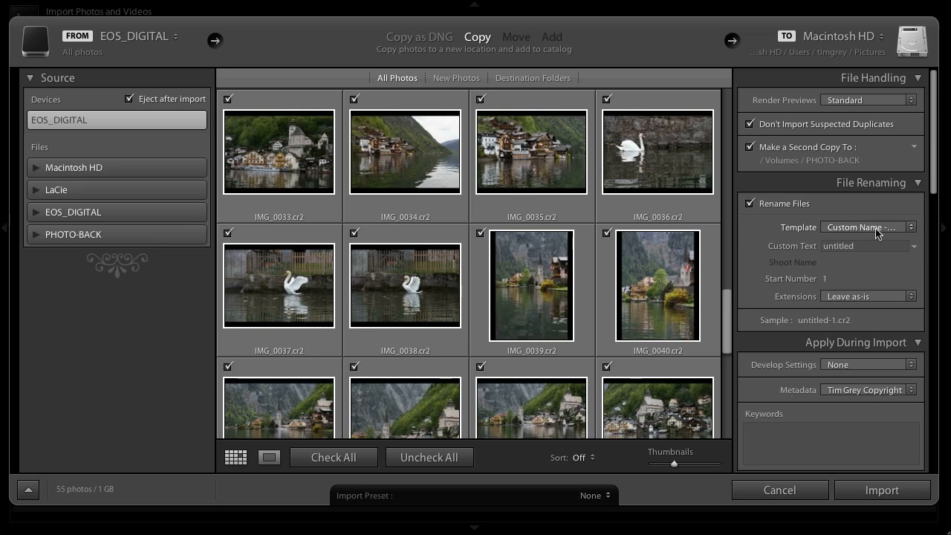
Update the Custom Name - Sequence filename template to use Sequence # (0001), and set the custom text to Austria.
click(914, 227)
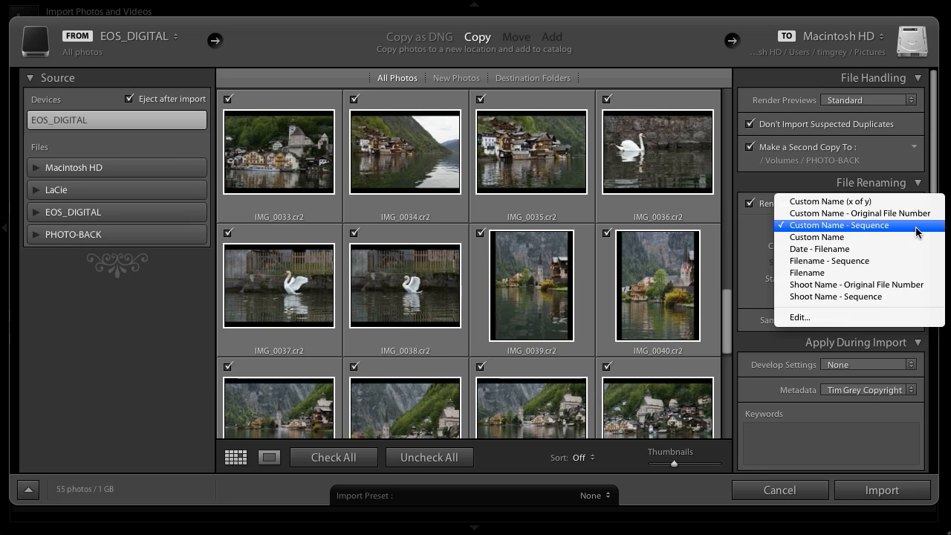
click(875, 314)
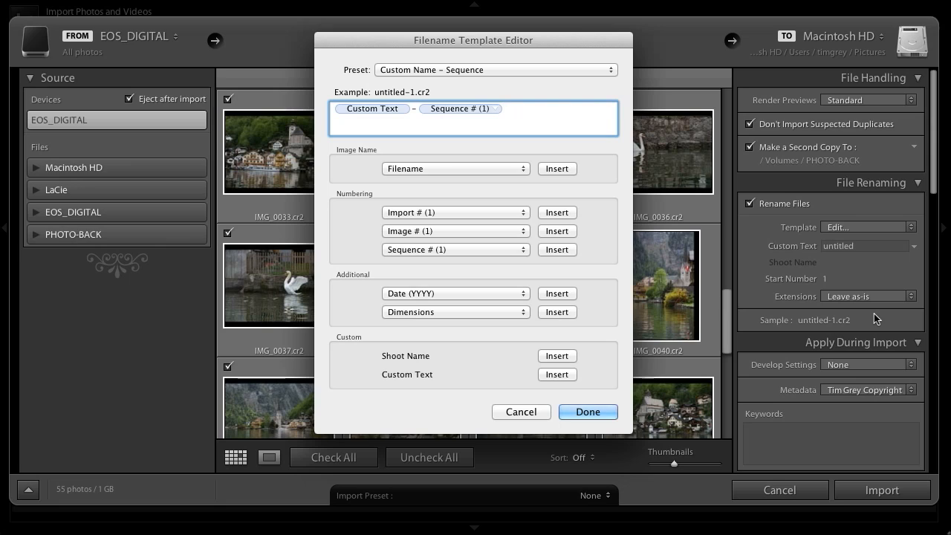
key(BackSpace)
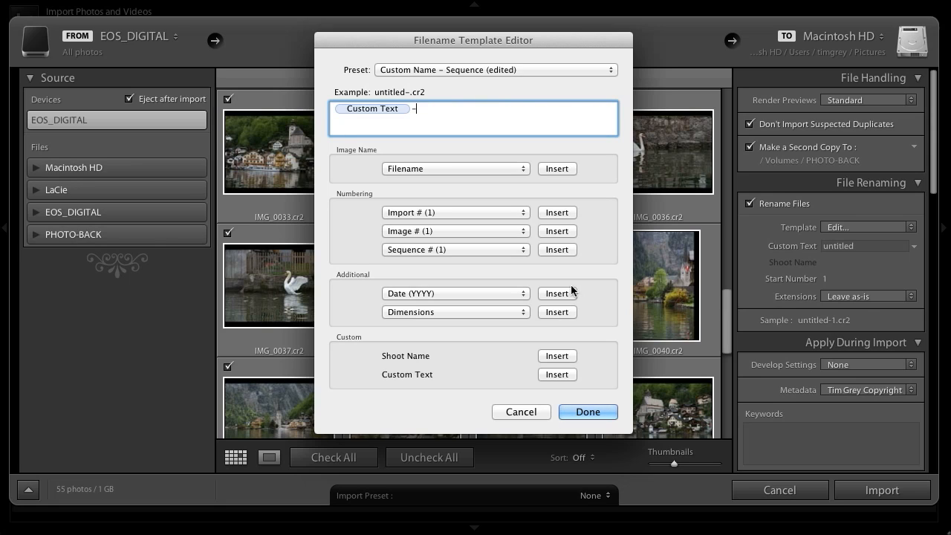
click(523, 251)
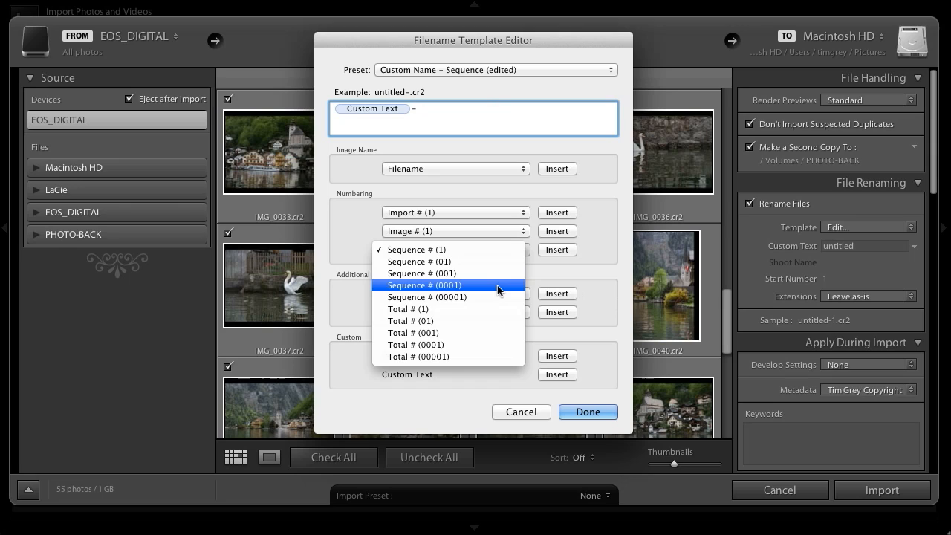
click(497, 286)
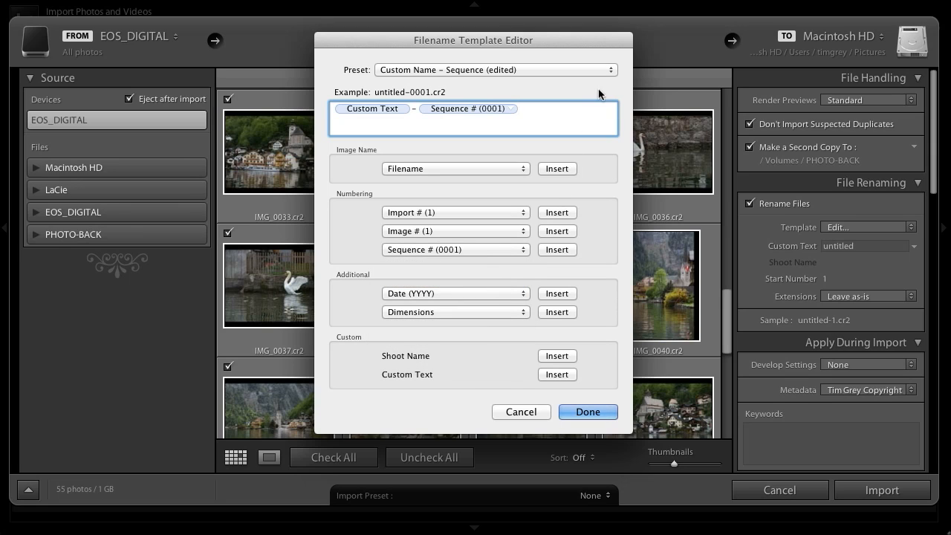
click(609, 67)
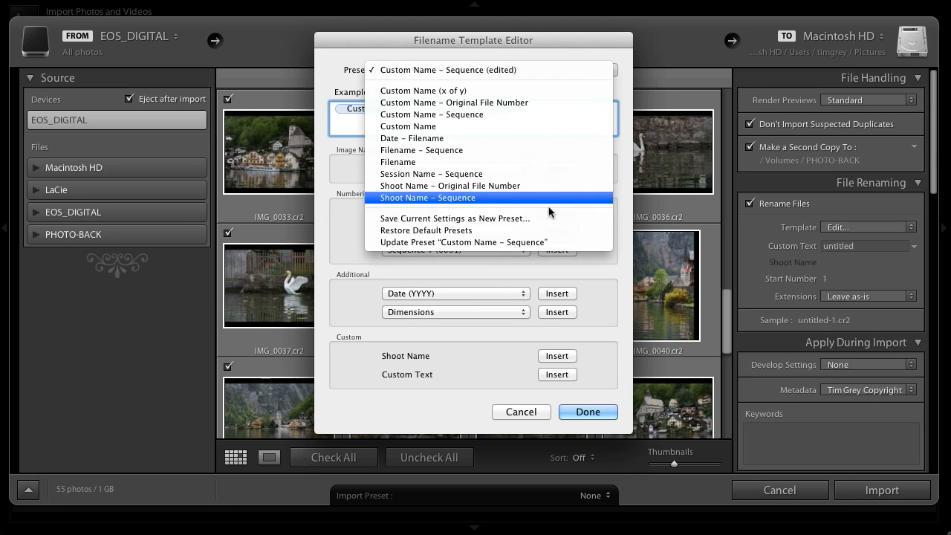
click(544, 242)
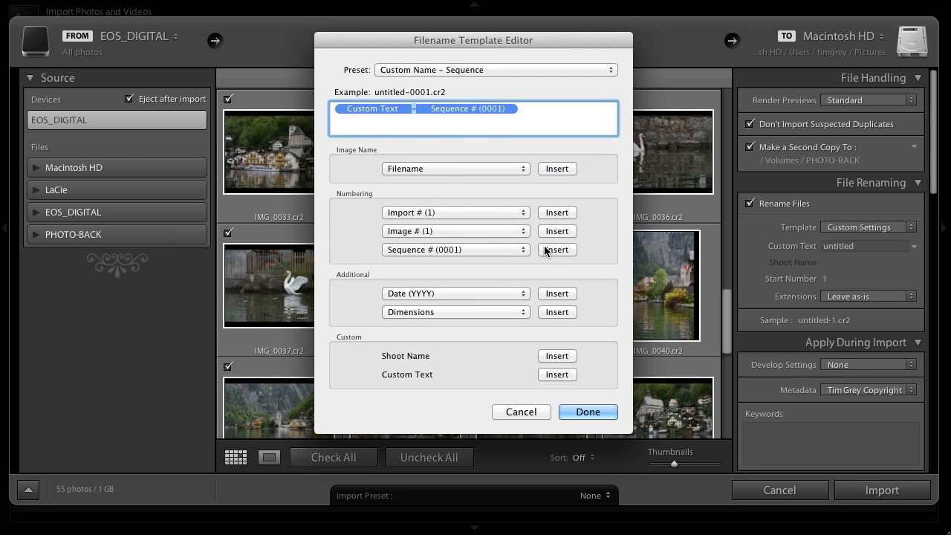
click(607, 411)
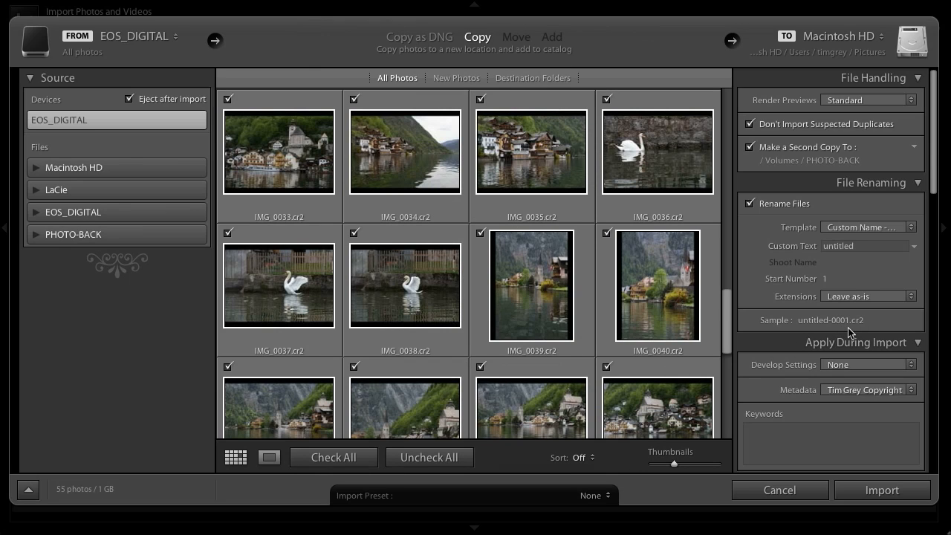
click(861, 246)
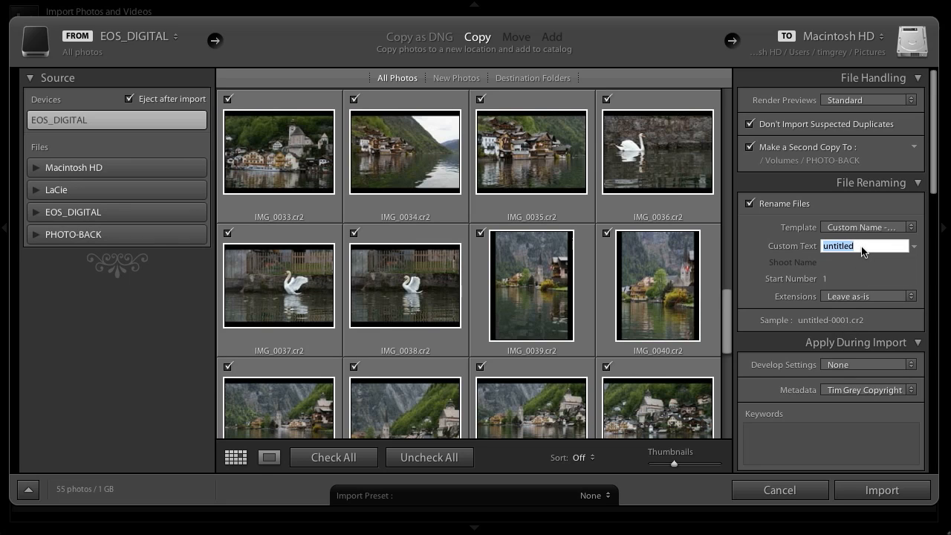
text(Austria)
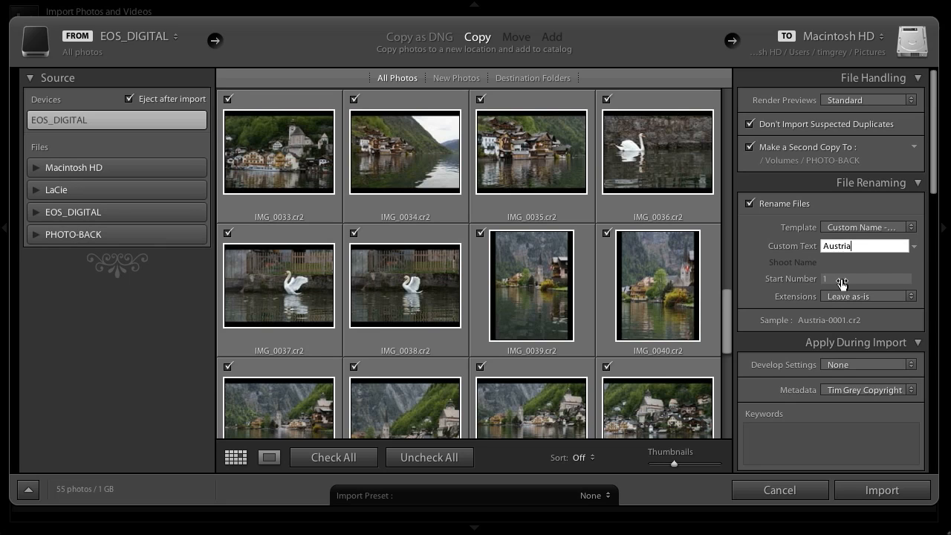
Check the available develop presets and choose None as the develop settings applied during import.
scroll(840, 282, down, 5)
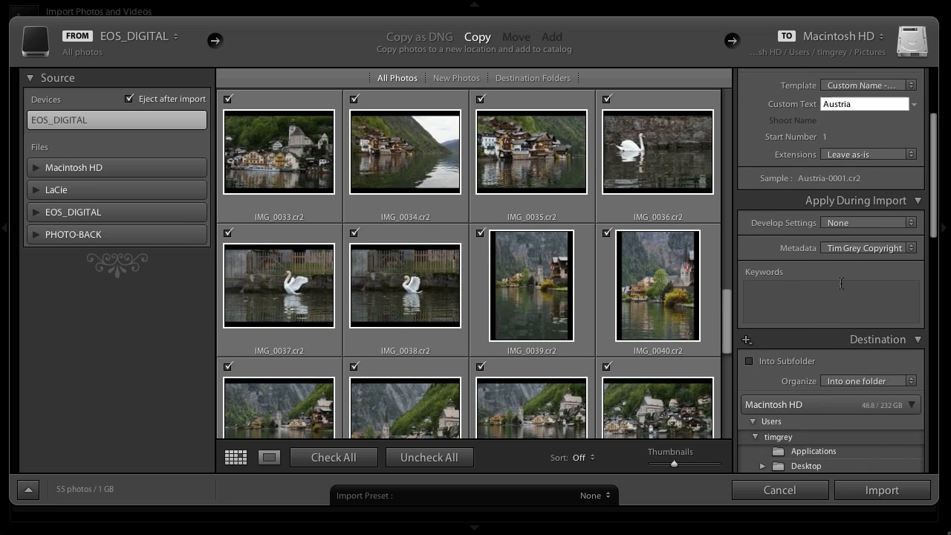
scroll(842, 283, down, 1)
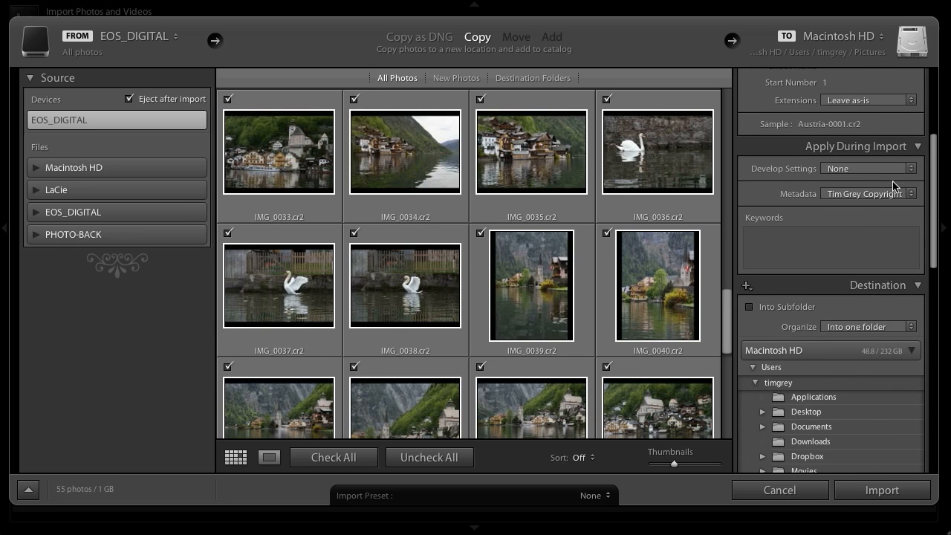
click(911, 170)
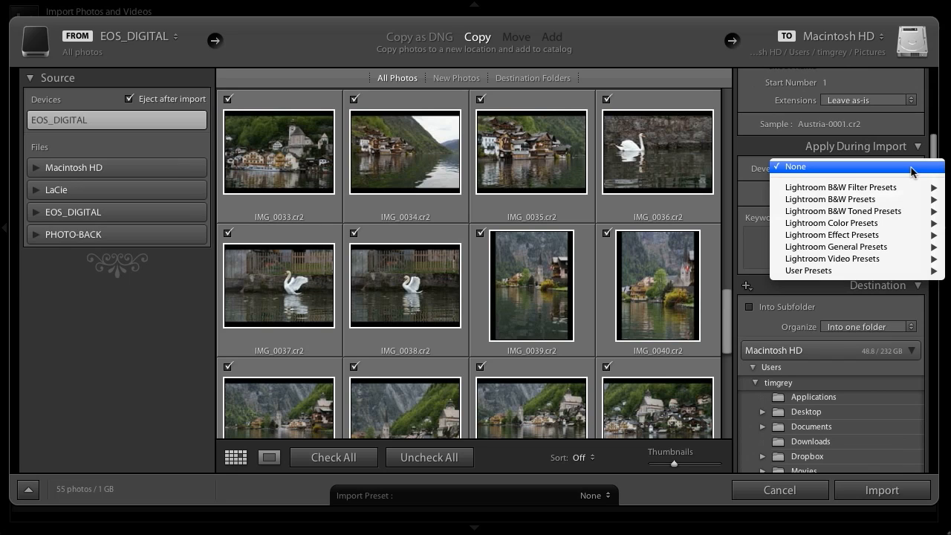
mouse_move(889, 200)
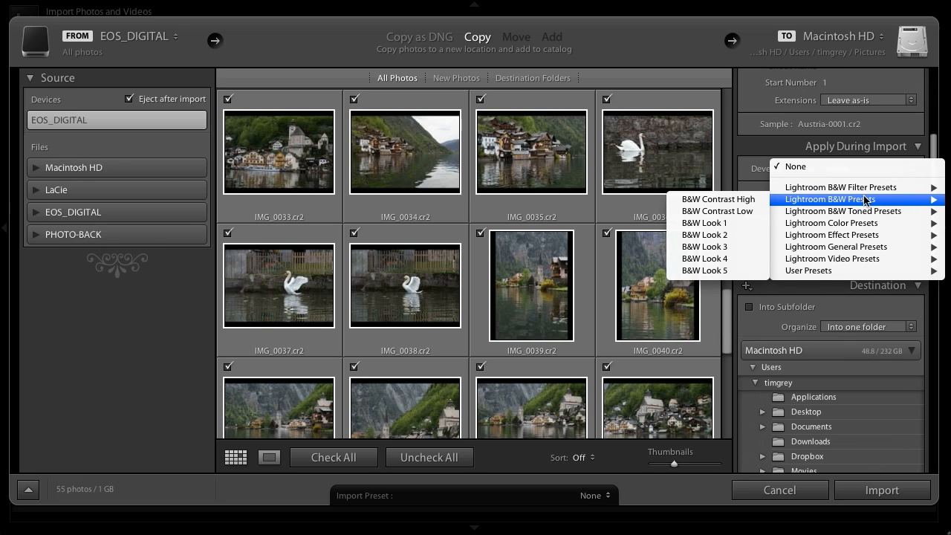
click(821, 167)
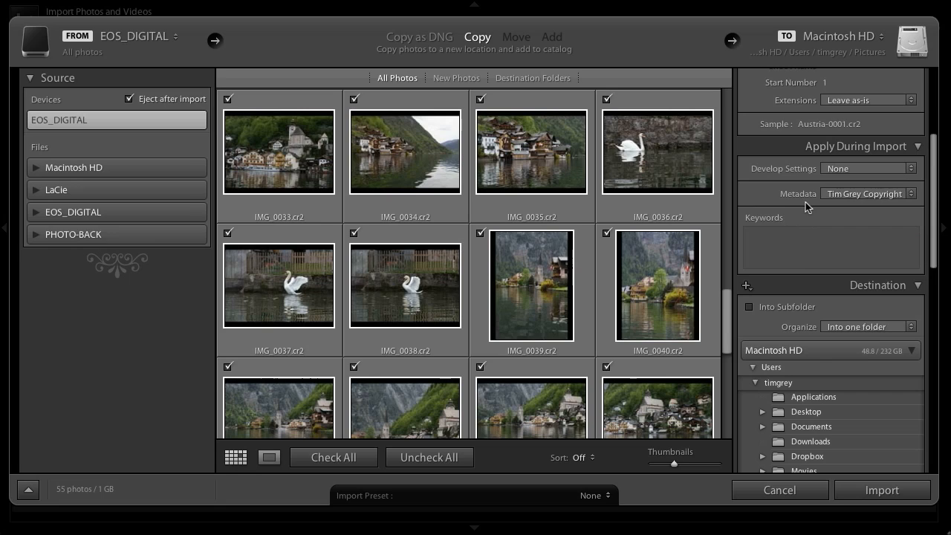
Start a new metadata preset with © and the photographer's name as copyright, status Copyrighted, and the photographer's website as the info URL.
click(887, 194)
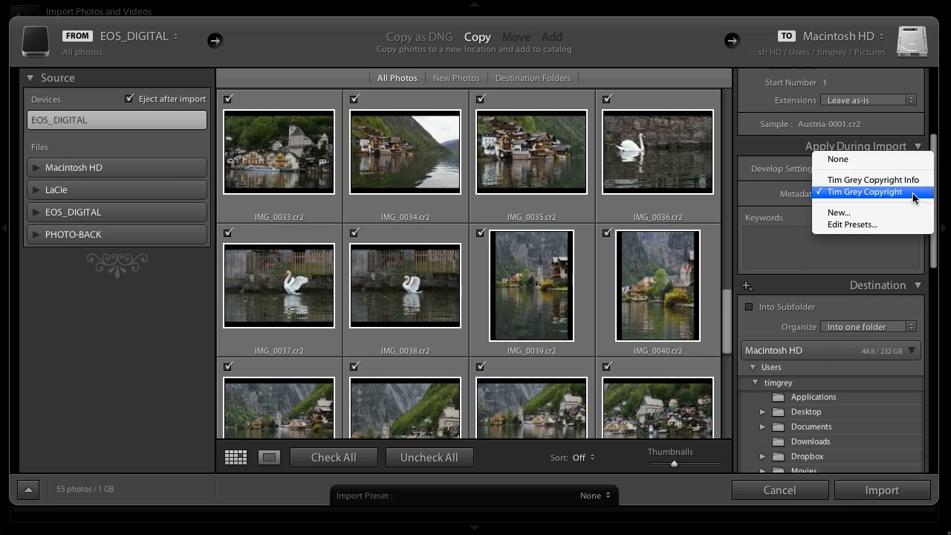
click(875, 214)
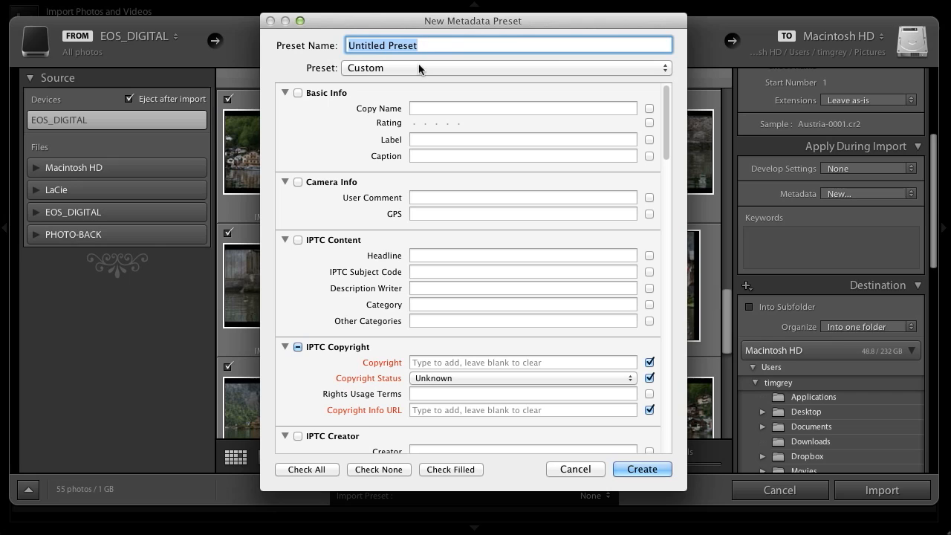
click(457, 364)
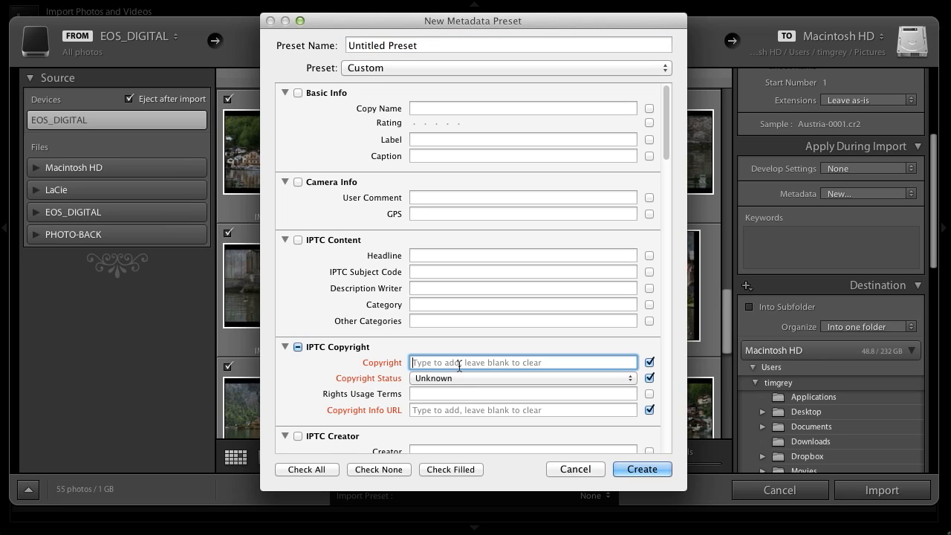
text((c))
text( Tim Grey)
click(463, 376)
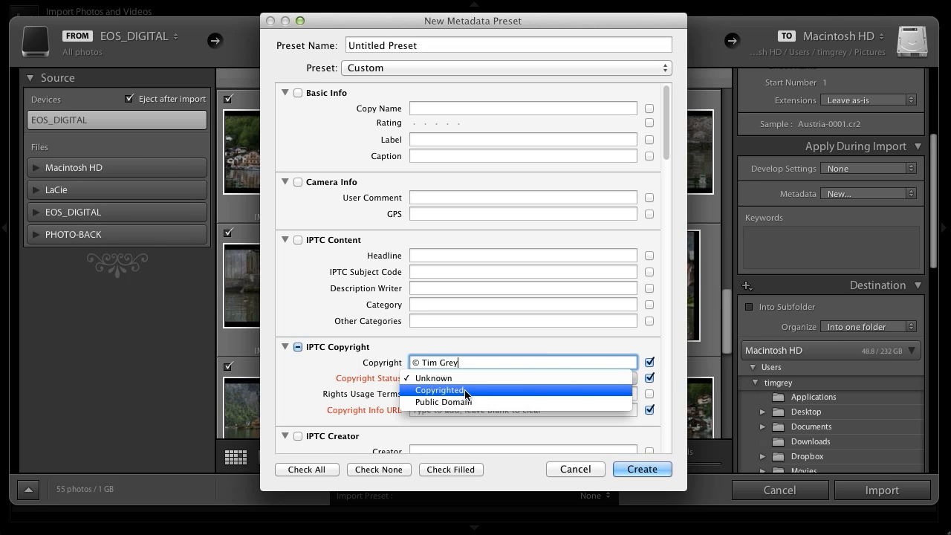
click(461, 392)
click(445, 411)
text(www.timgrey.com)
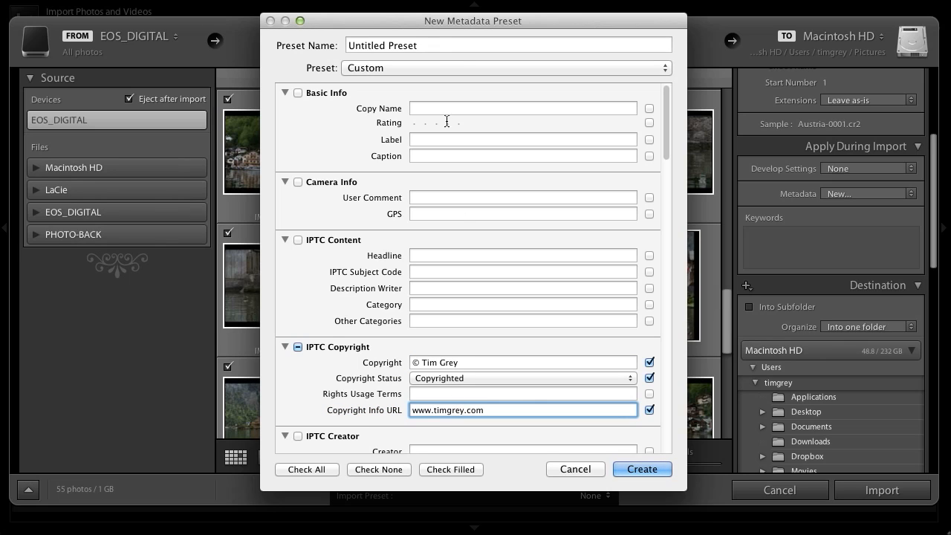
Name the metadata preset with the photographer's name followed by "New Copyright" and create it.
drag(436, 46, 328, 46)
text(T)
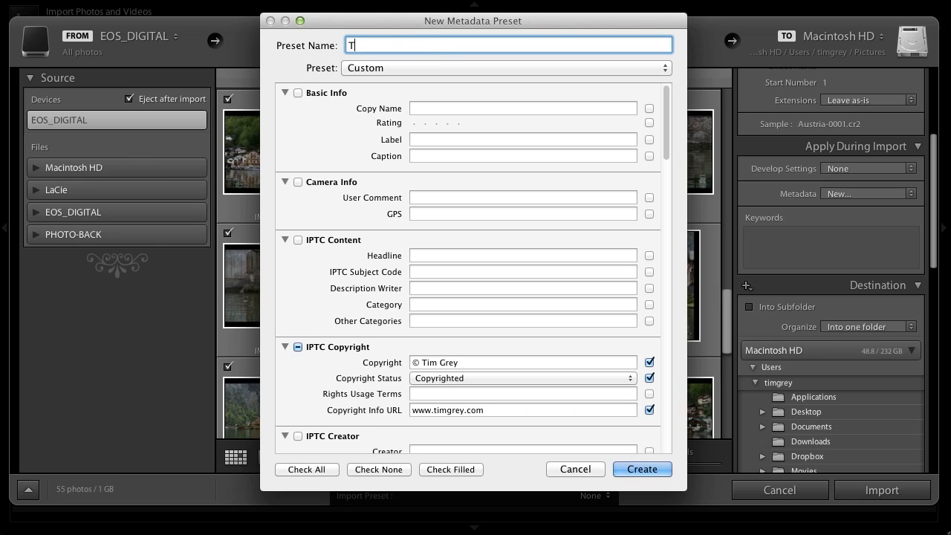
text(im Grey New Copyright)
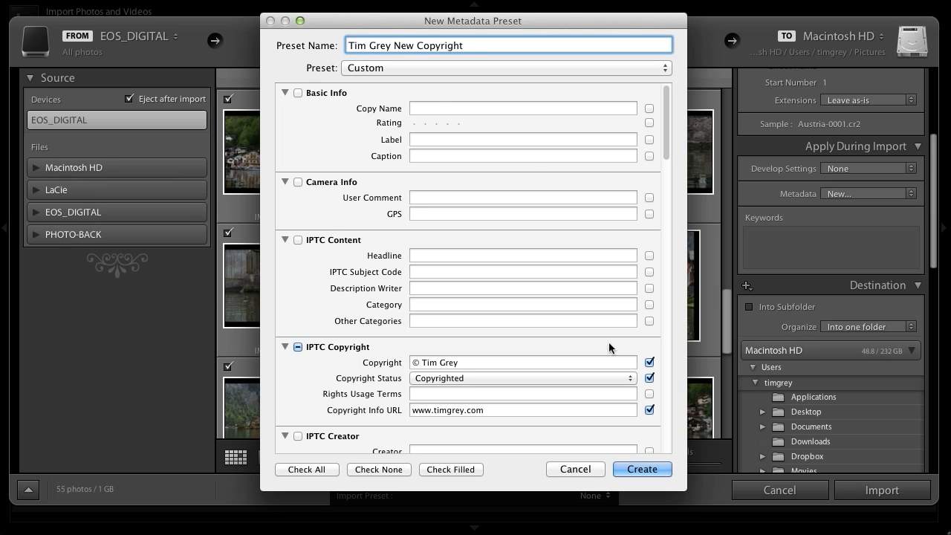
click(642, 469)
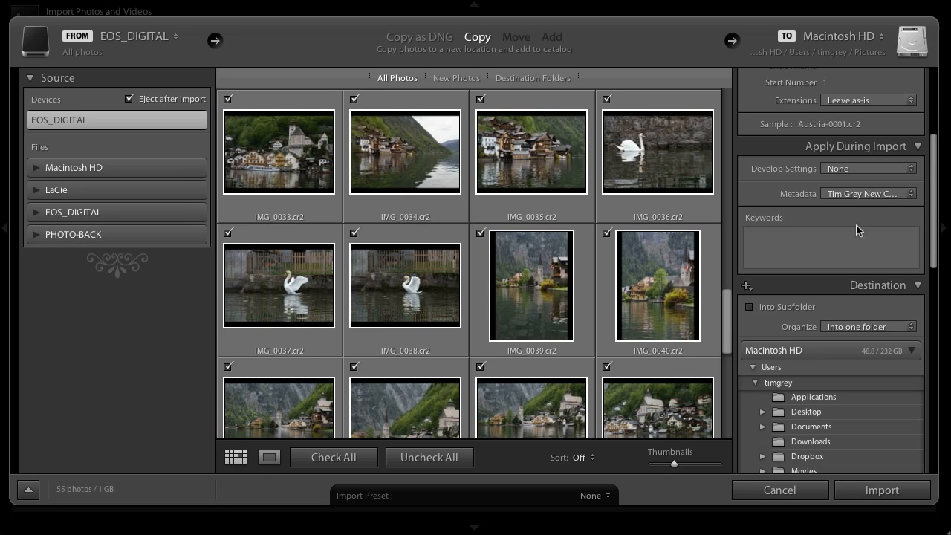
Enter the keywords Hallstatt, Austria, Europe, Alps for the imported photos.
click(837, 238)
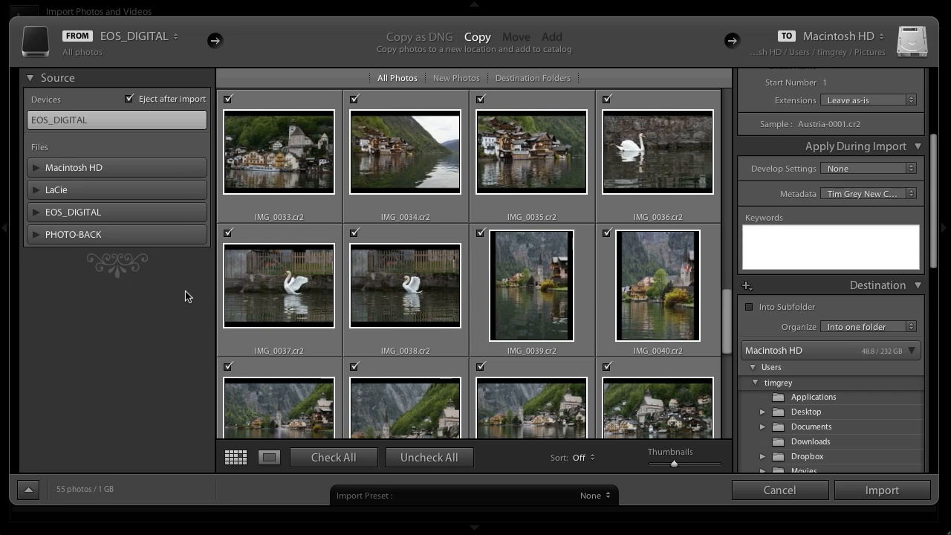
text(Hallstatt, Austria, Europe)
drag(731, 311, 737, 108)
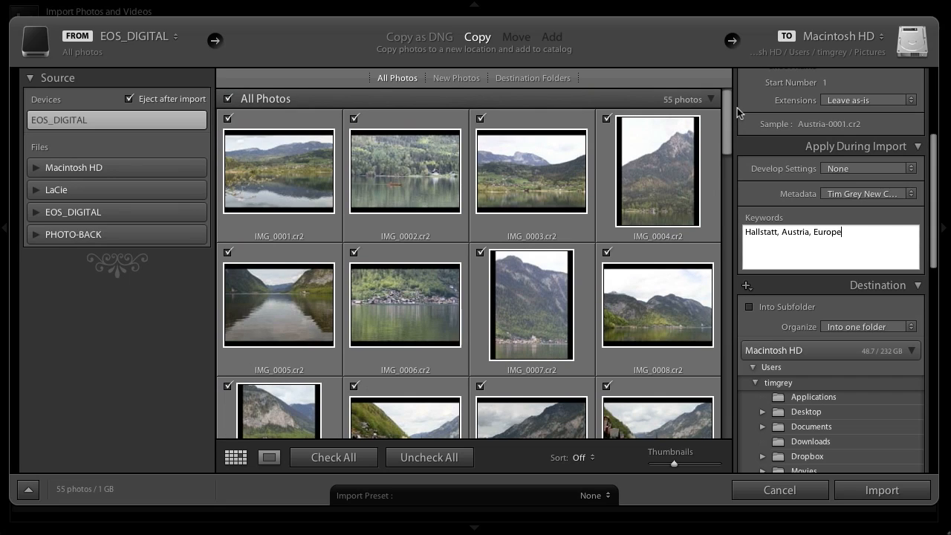
text(, Alps)
key(Return)
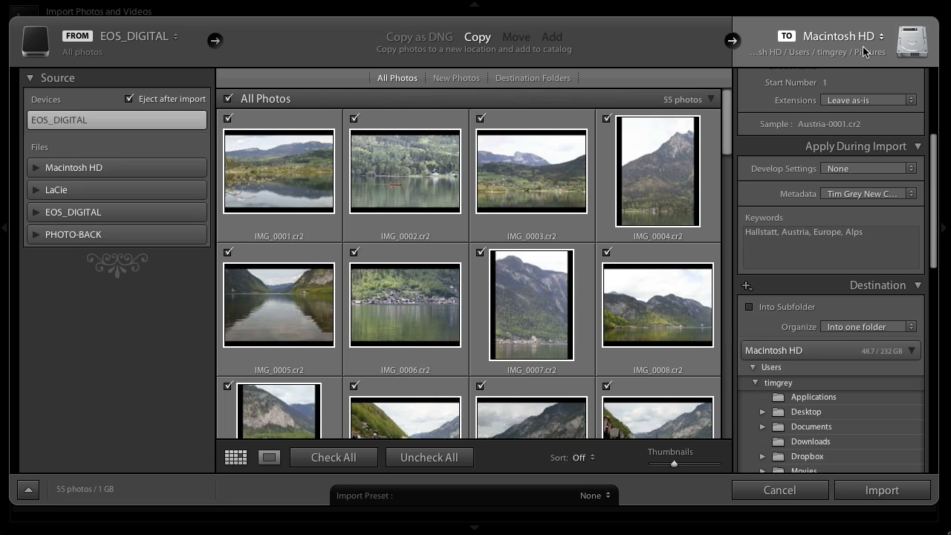
Import into a subfolder named Austria 2012, with the photos organized into one folder.
click(750, 306)
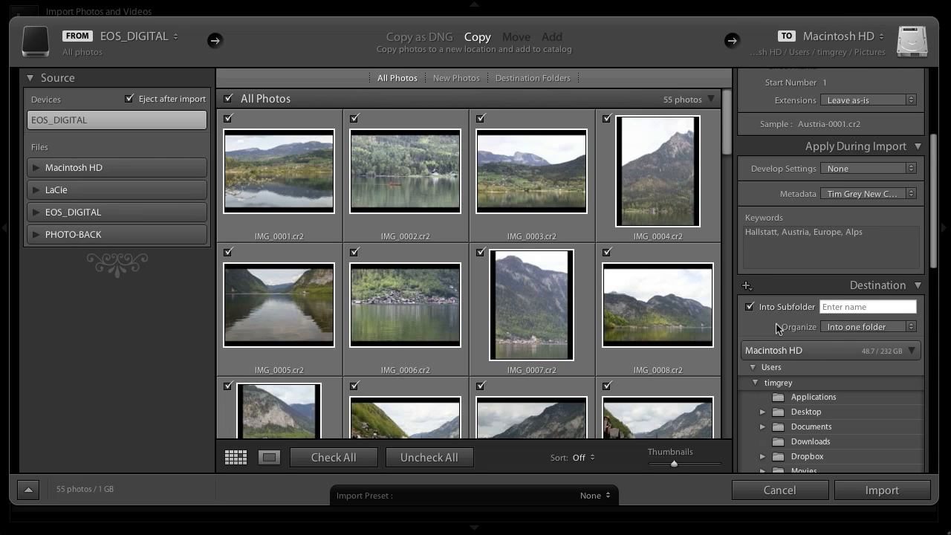
text(Austria 2012)
click(860, 327)
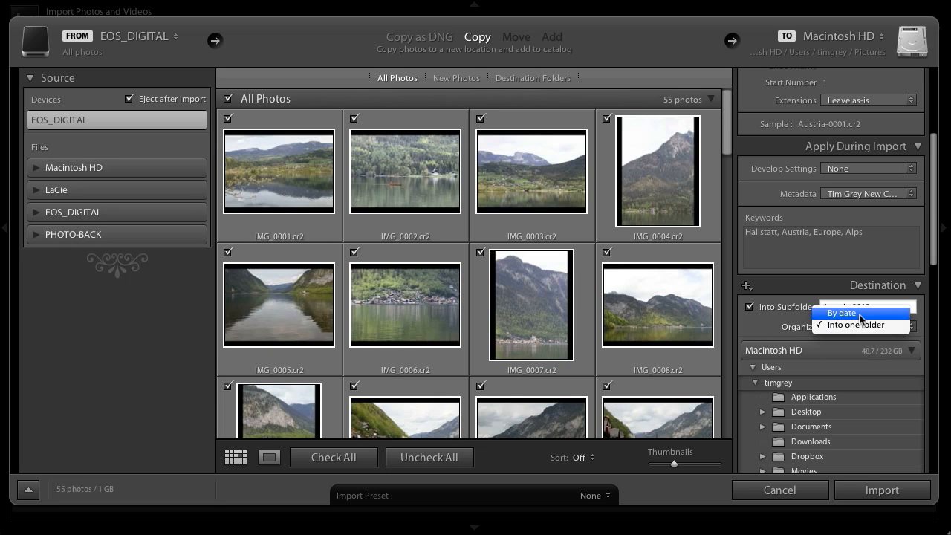
click(858, 324)
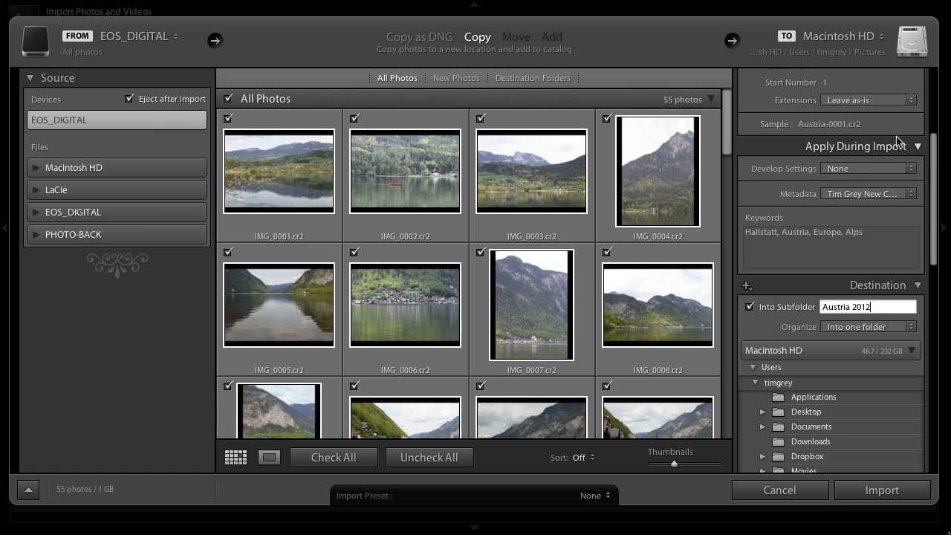
Review the file handling and renaming settings and start importing the photos.
drag(935, 175, 937, 108)
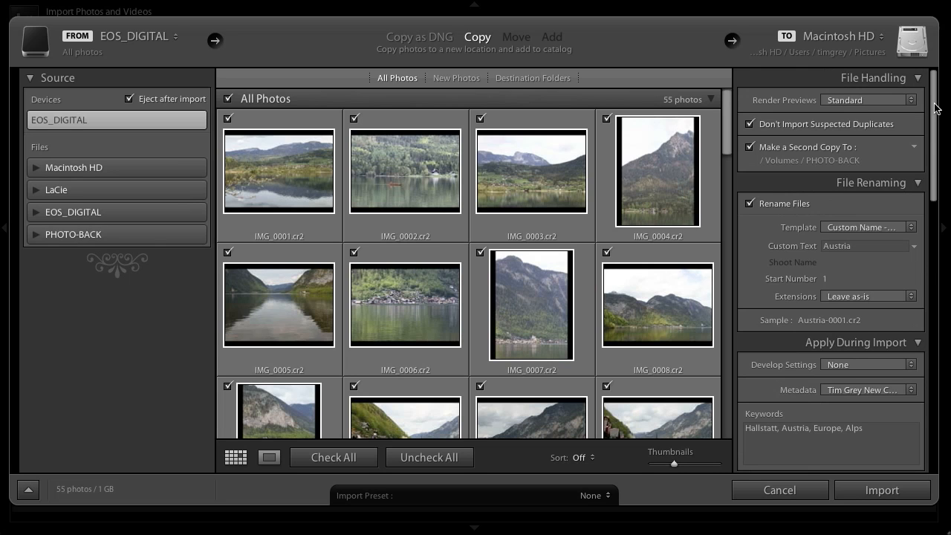
click(919, 495)
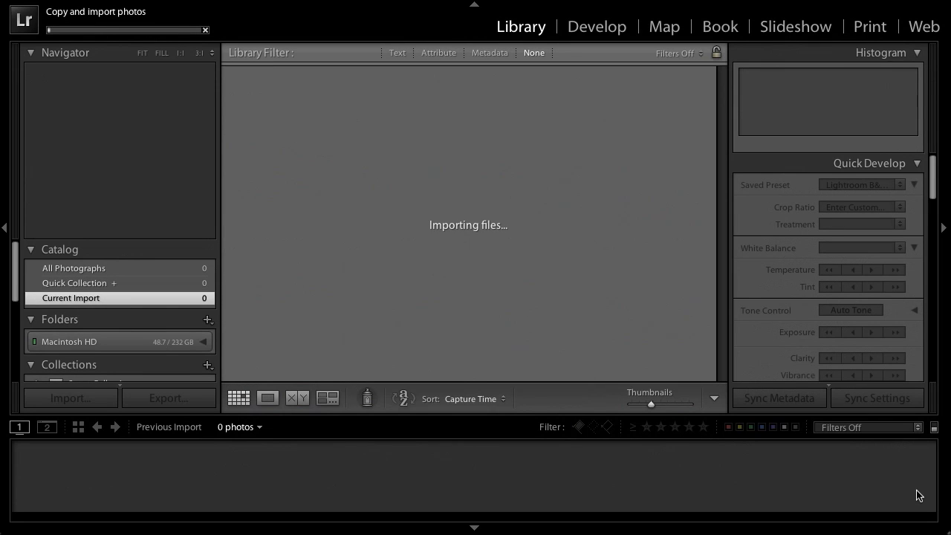